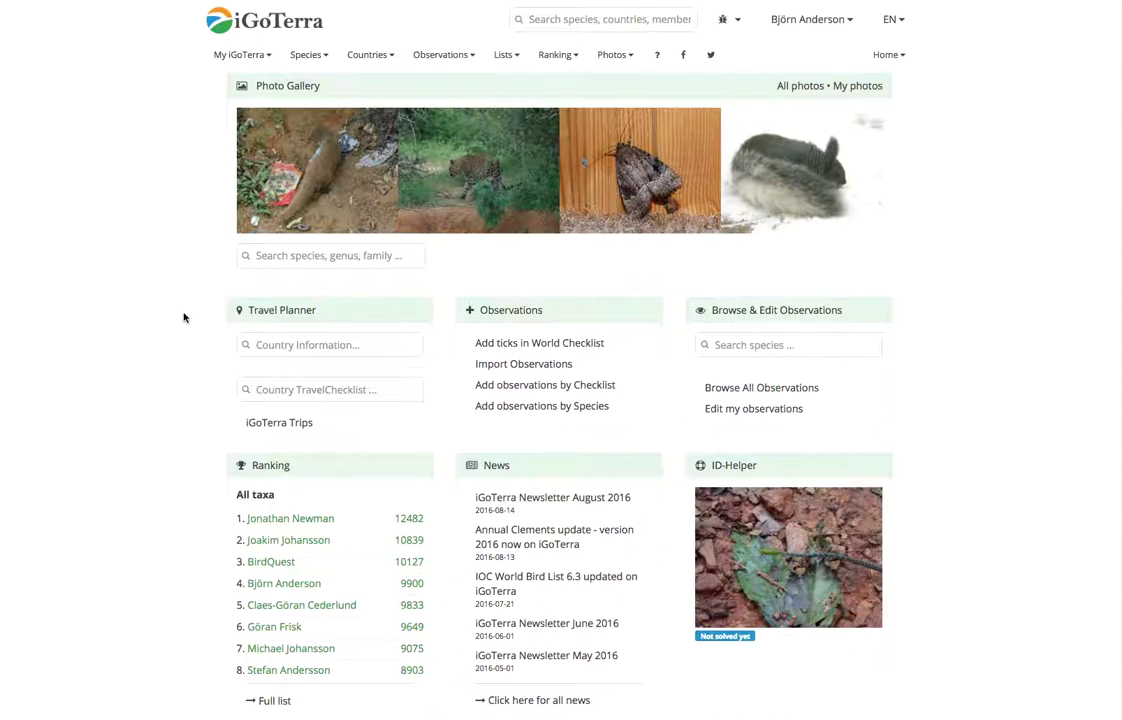
# Step: Open the Countries menu in iGoTerra's top navigation bar
pyautogui.click(366, 58)
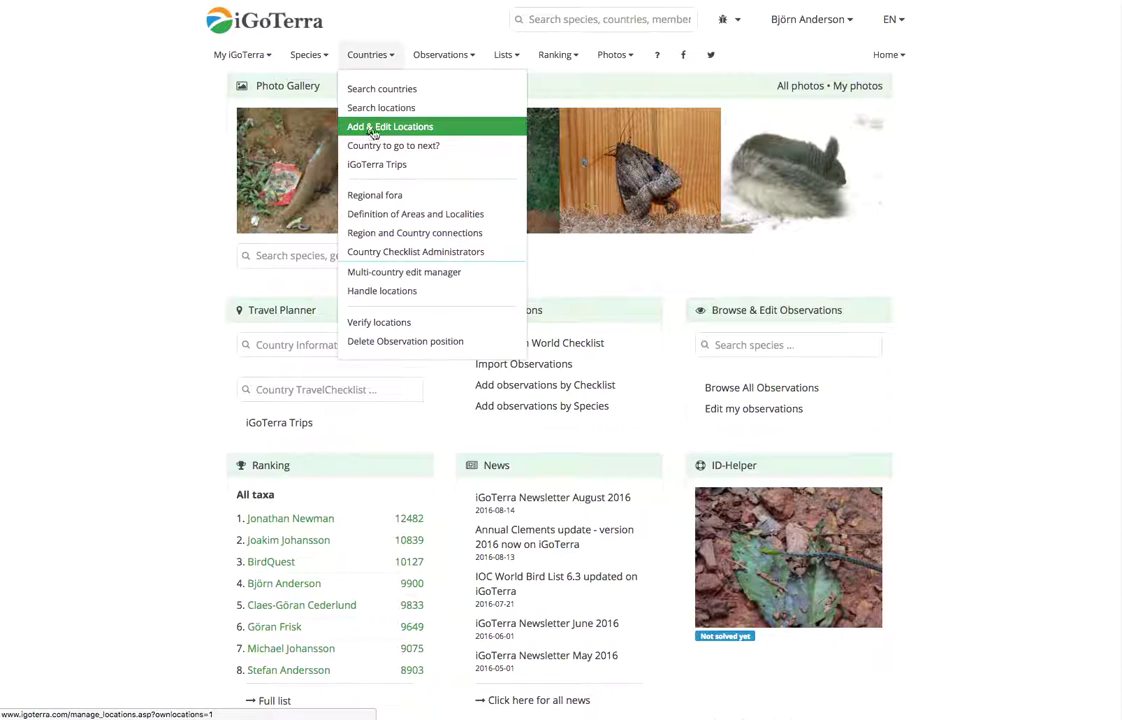
# Step: Go to Add & Edit Locations and bring its map to the northeastern US coast
pyautogui.click(464, 130)
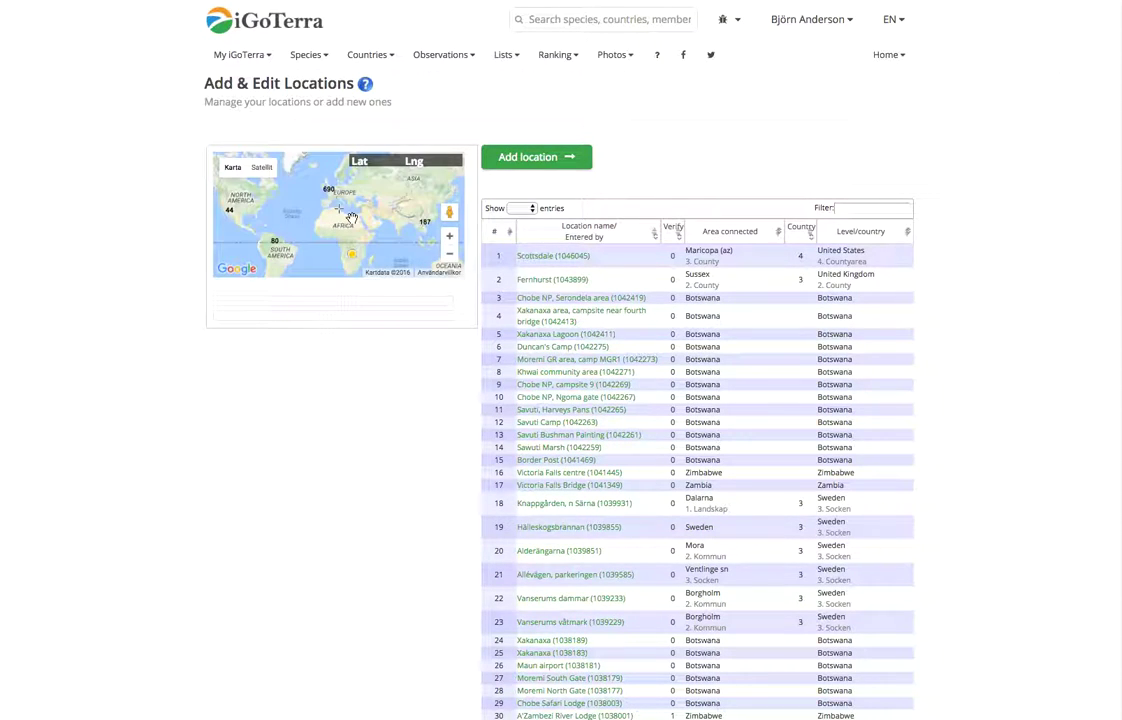
pyautogui.moveTo(351, 218); pyautogui.dragTo(388, 243)
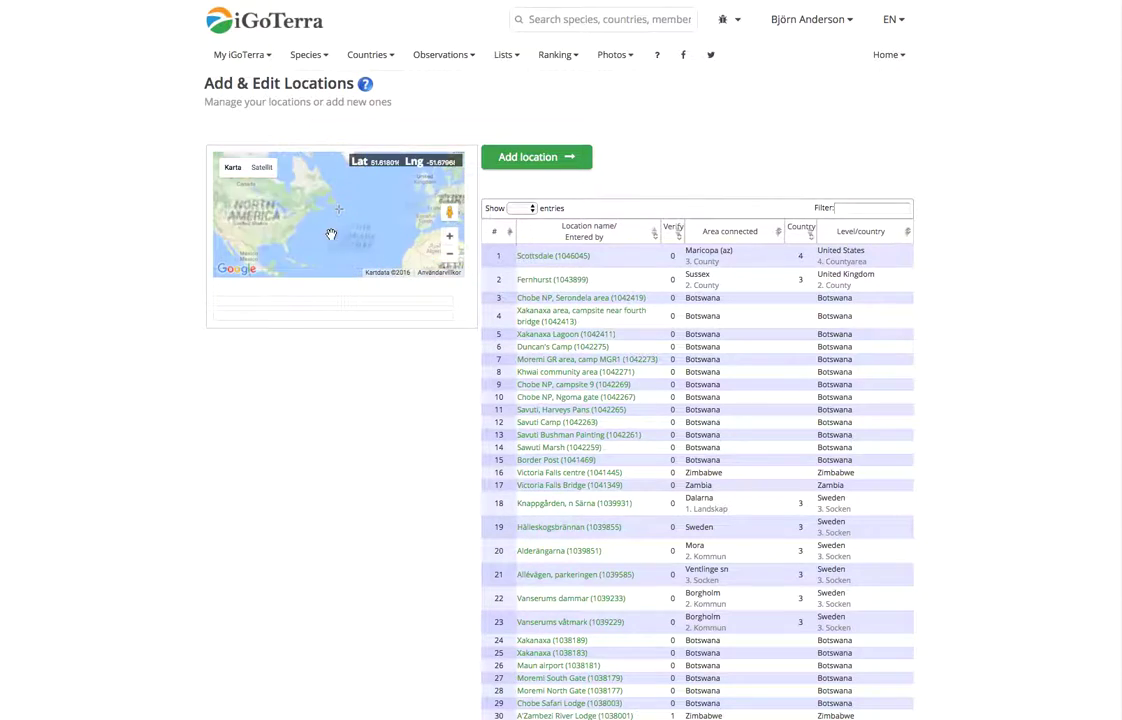
pyautogui.doubleClick(311, 230)
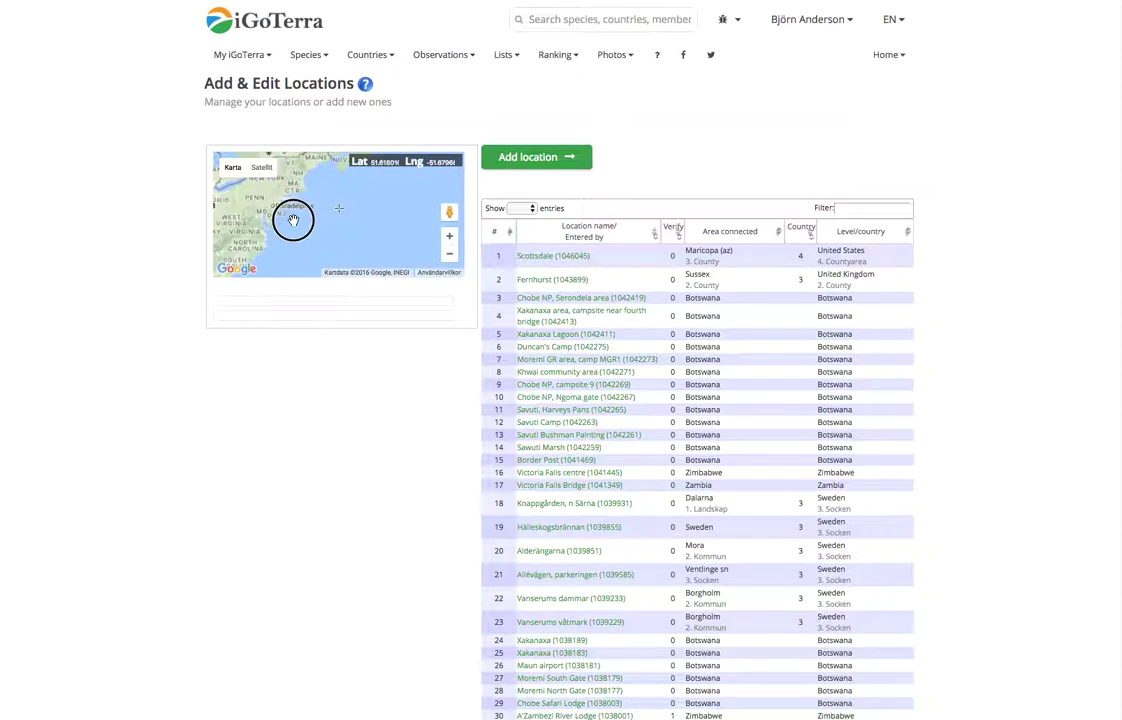
pyautogui.doubleClick(320, 217)
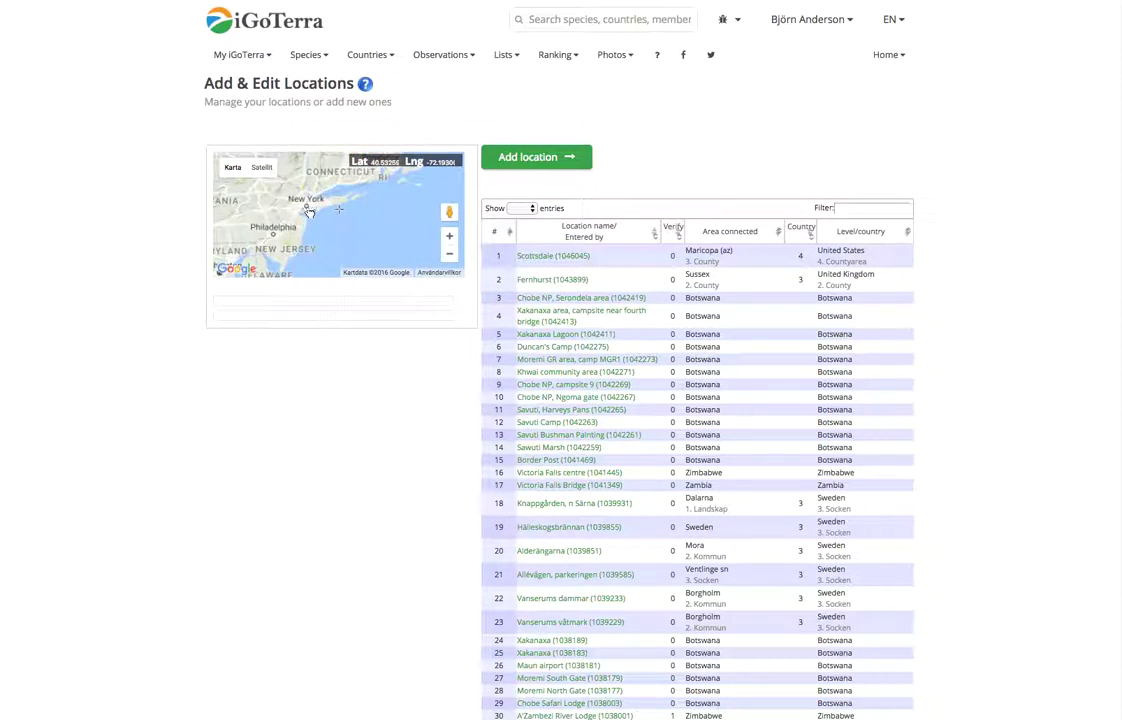
# Step: Zoom through New York City and lower Manhattan, centring the map on Columbus Park
pyautogui.doubleClick(342, 237)
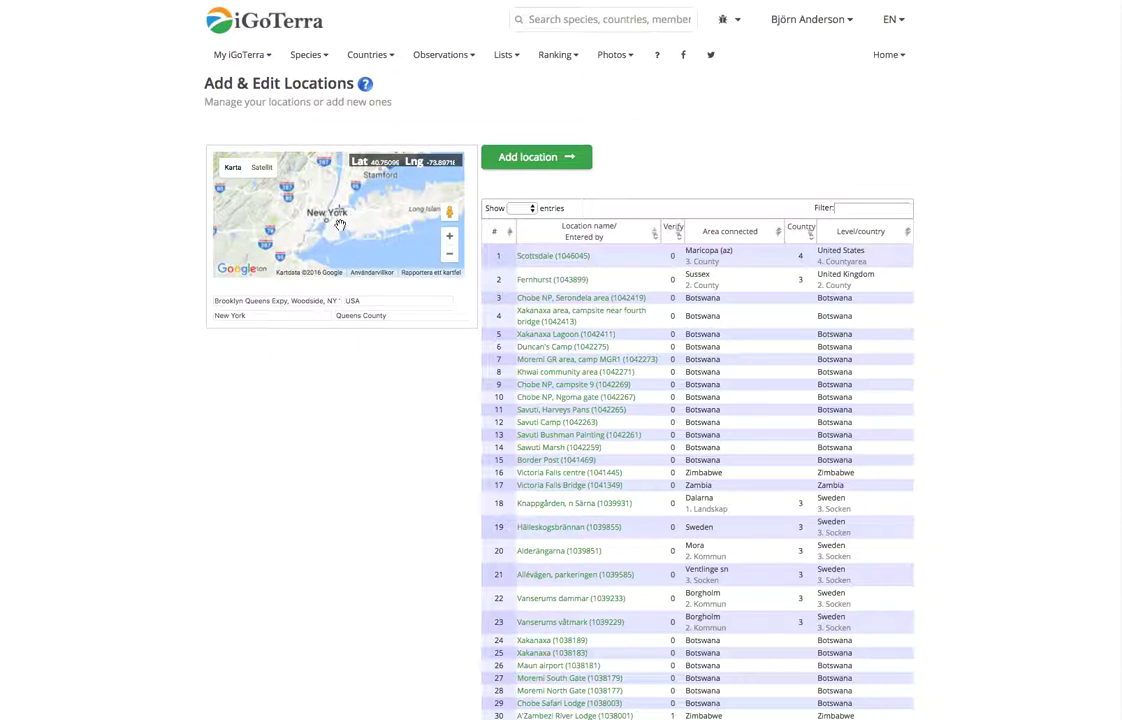
pyautogui.doubleClick(344, 234)
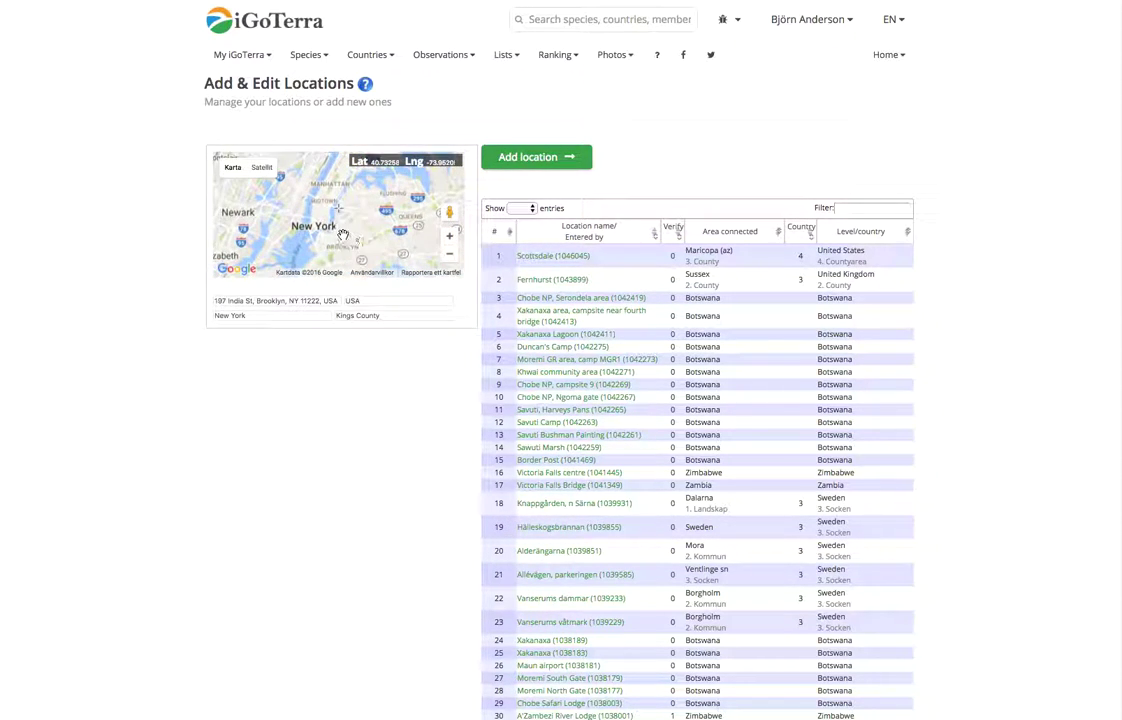
pyautogui.doubleClick(371, 238)
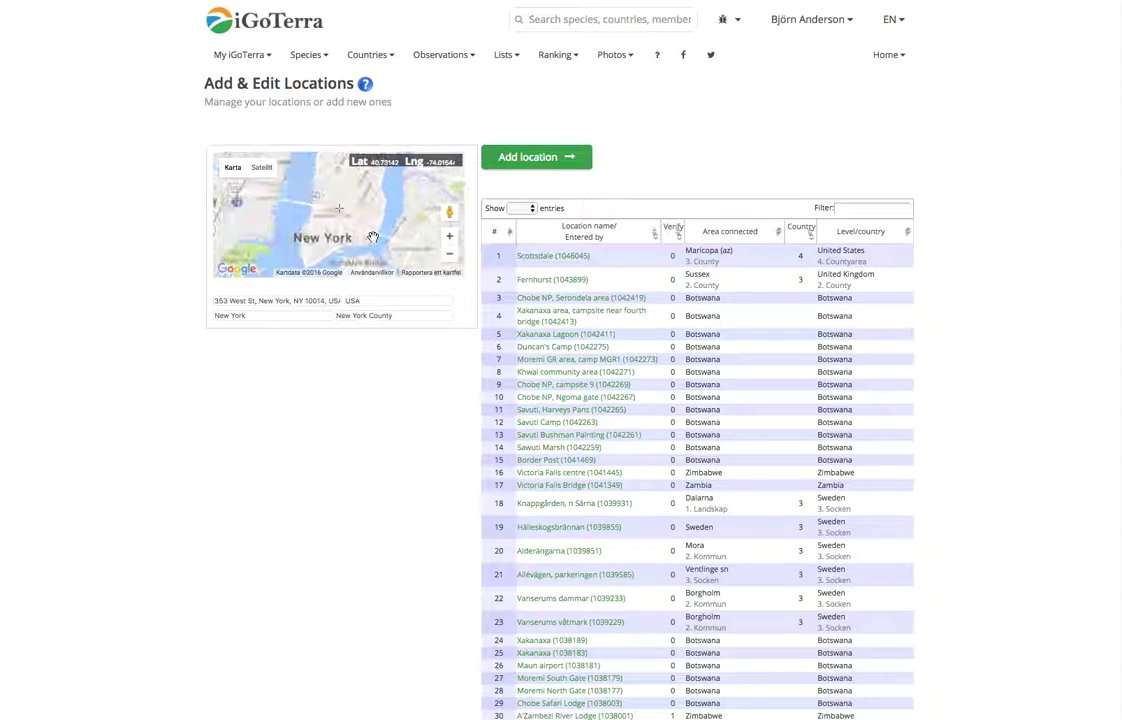
pyautogui.doubleClick(350, 233)
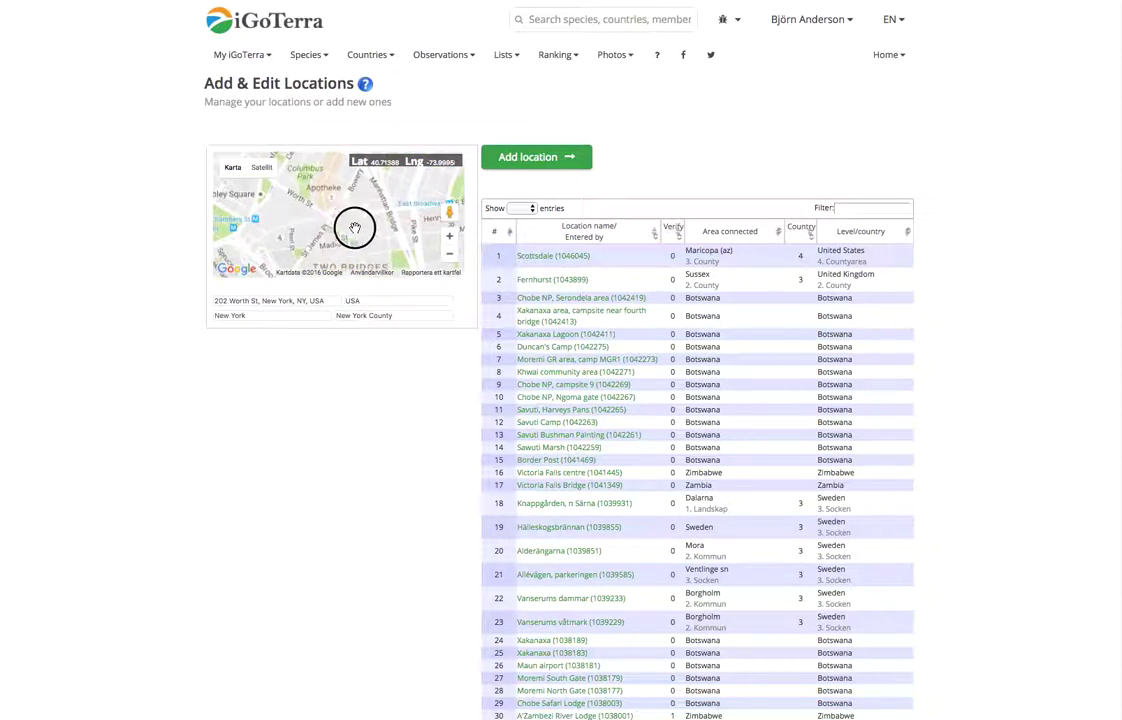
pyautogui.moveTo(353, 228); pyautogui.dragTo(383, 253)
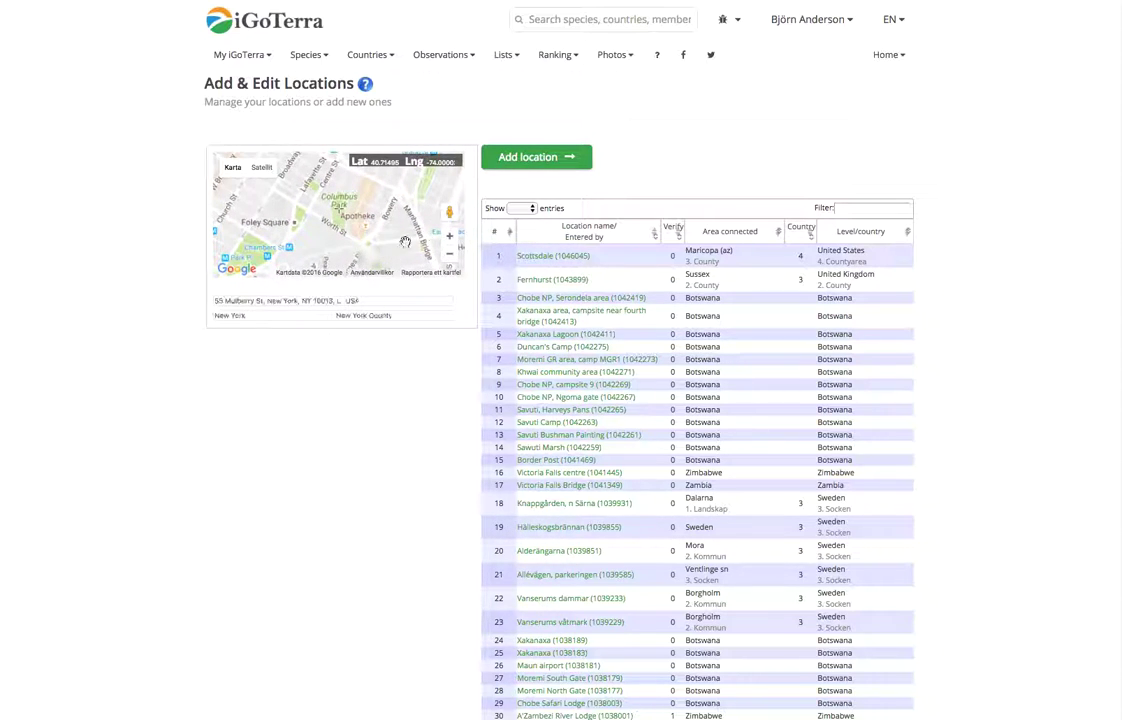
# Step: Add and save a location named Columbus Park, connected to the New York (ny) #6053 area
pyautogui.click(537, 160)
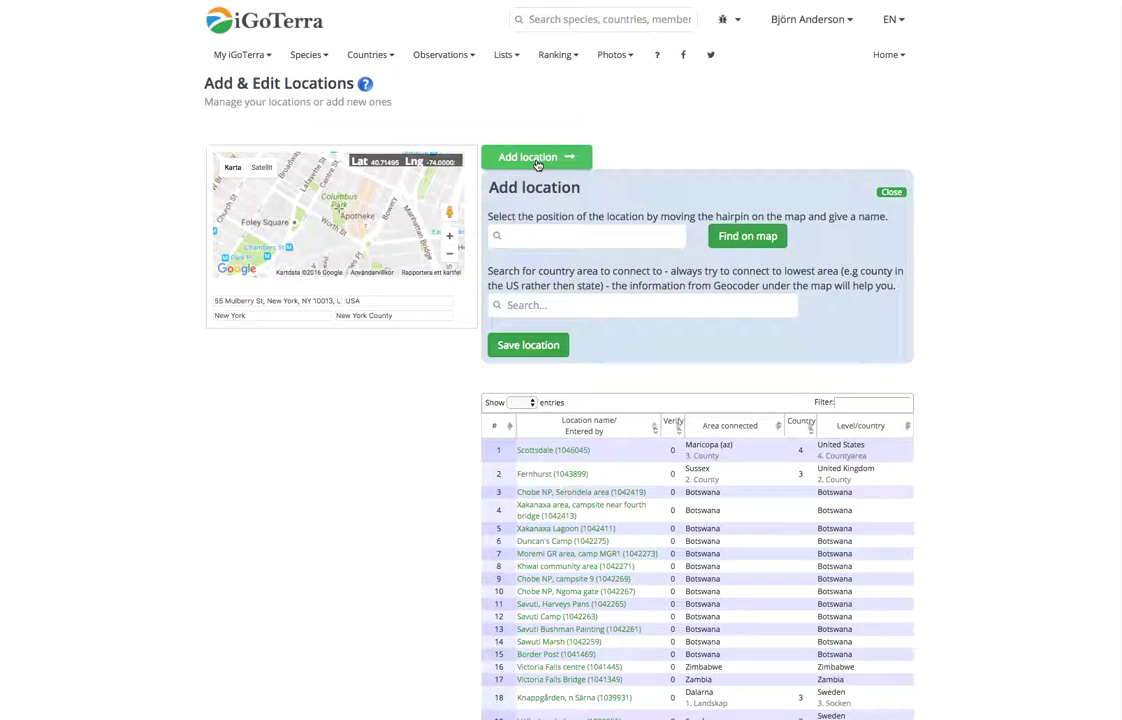
pyautogui.click(546, 238)
pyautogui.write('Col')
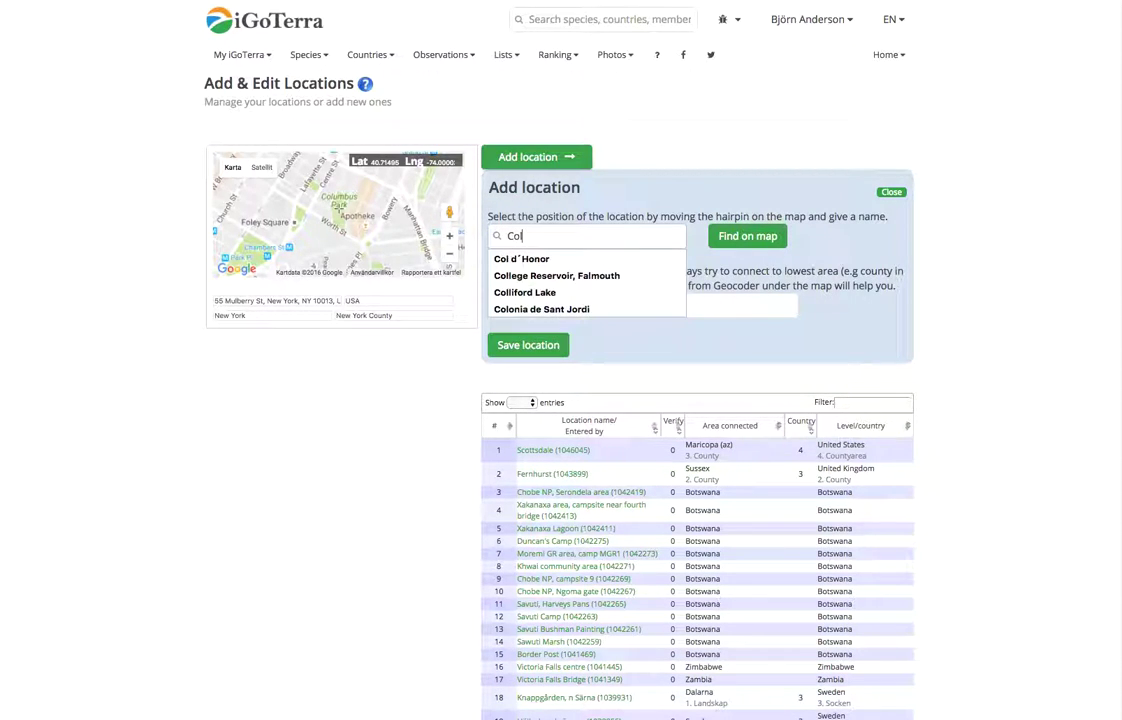
pyautogui.write('umbus Pae')
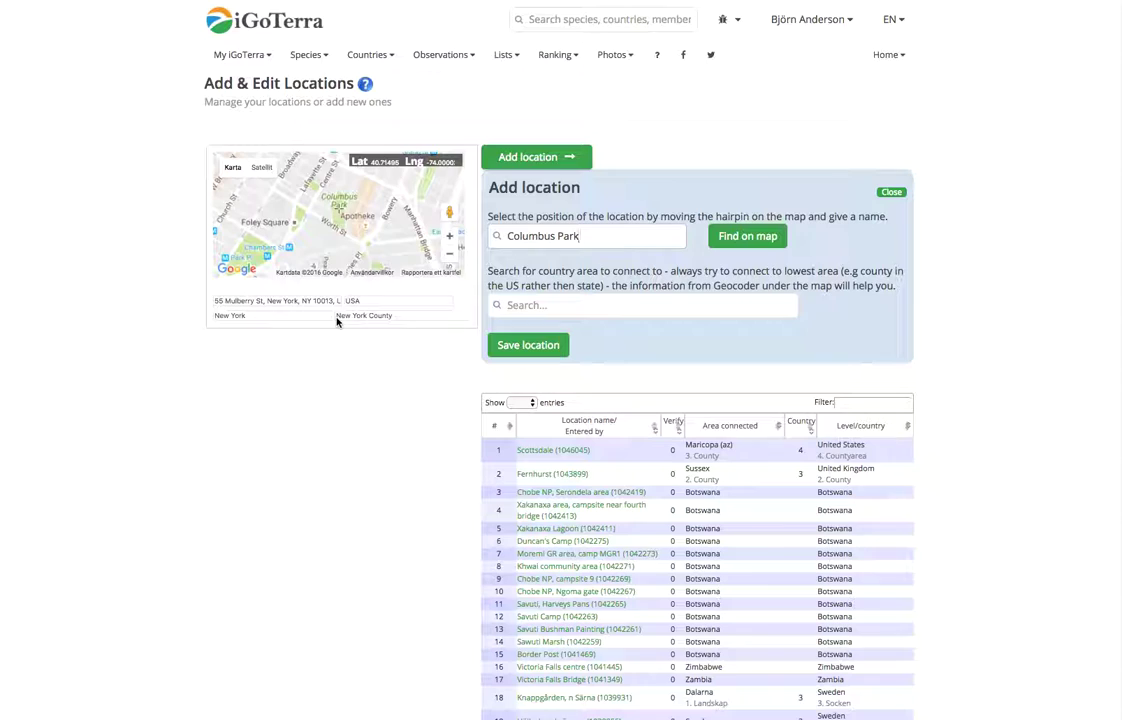
pyautogui.click(522, 307)
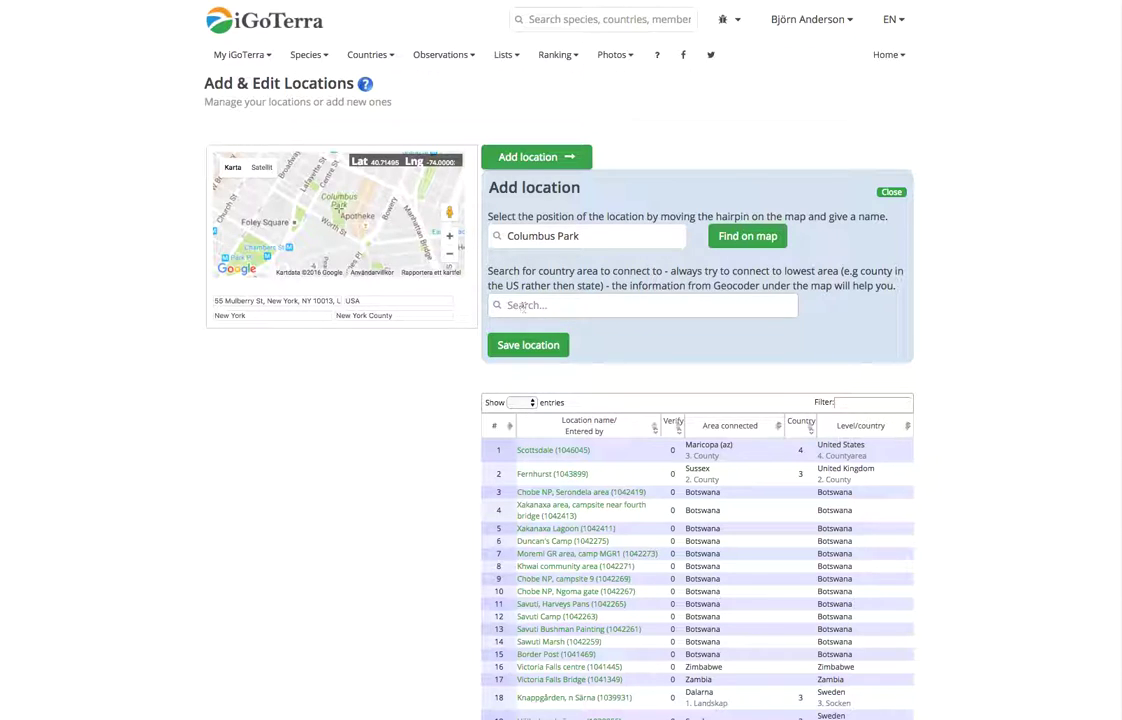
pyautogui.write('new york')
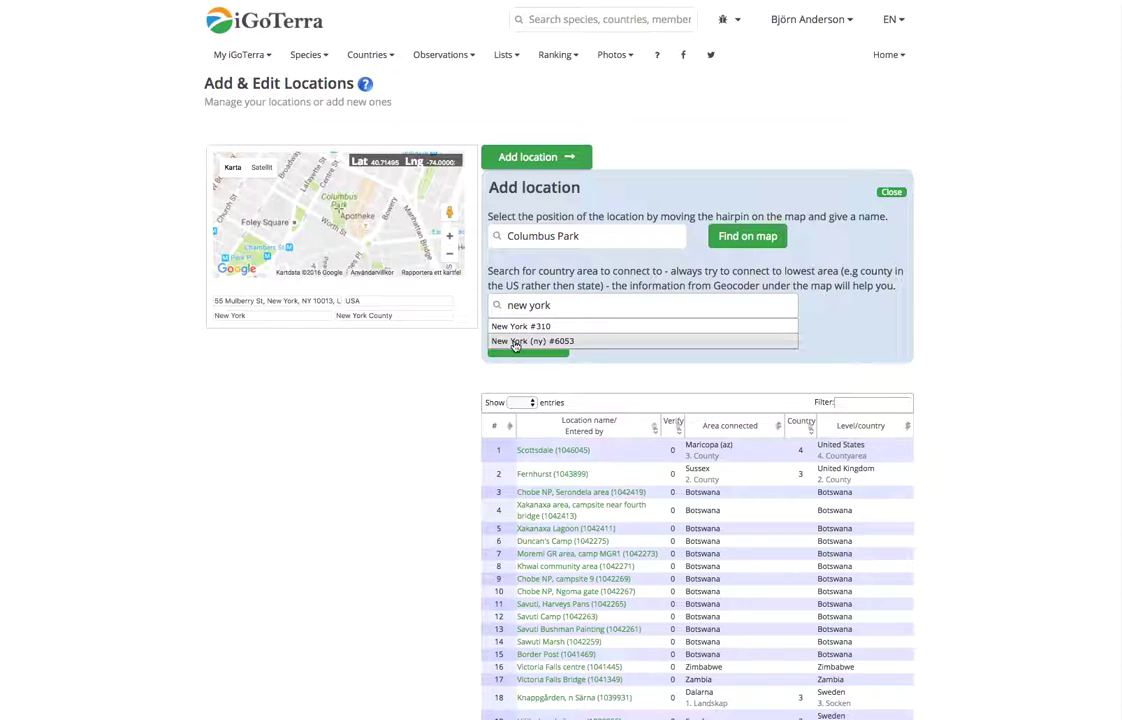
pyautogui.click(514, 342)
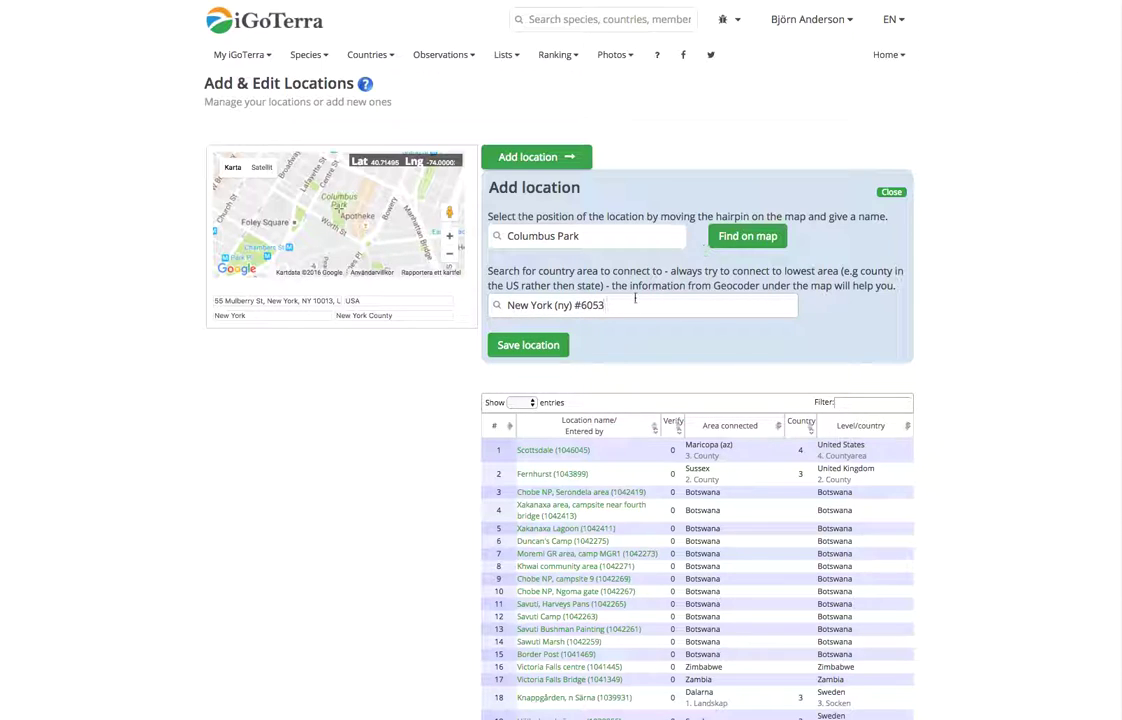
pyautogui.click(528, 345)
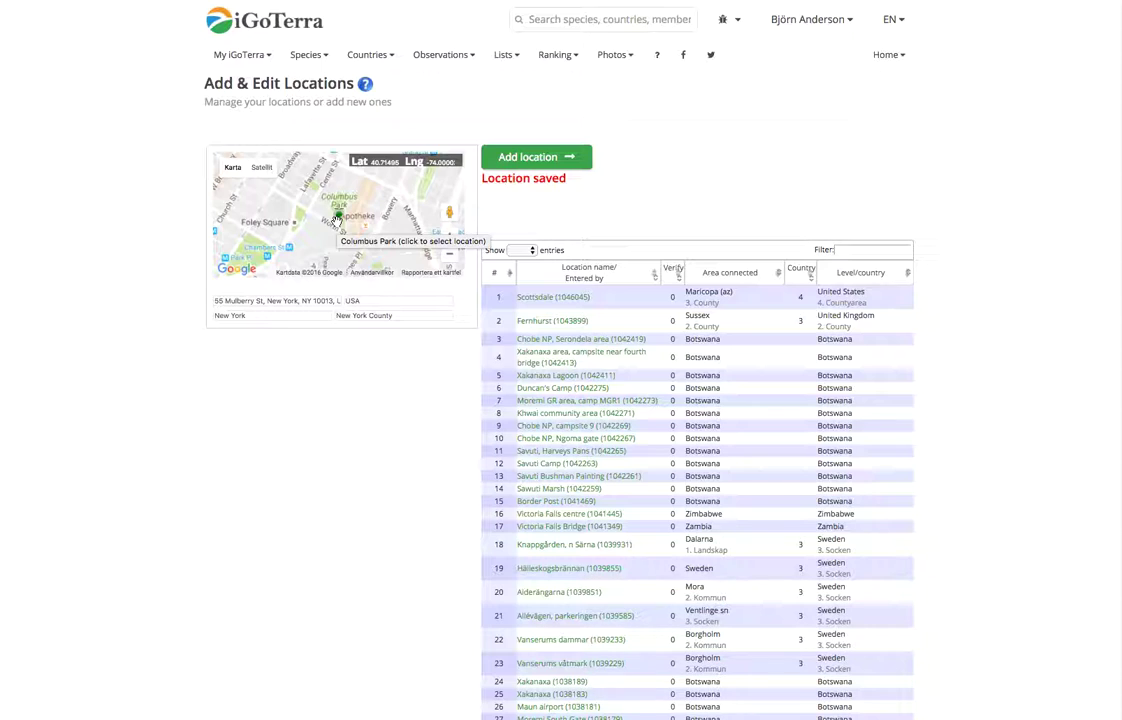
# Step: Open Add observations by Species and search 'new york' in its Area field
pyautogui.click(444, 55)
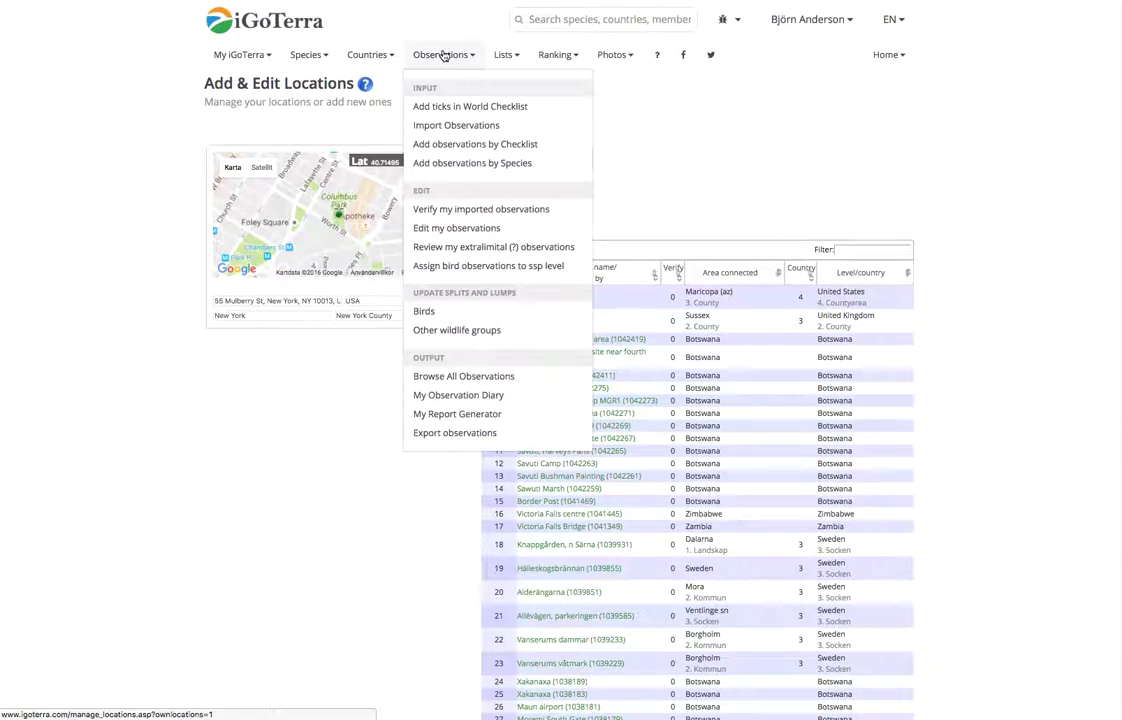
pyautogui.click(445, 164)
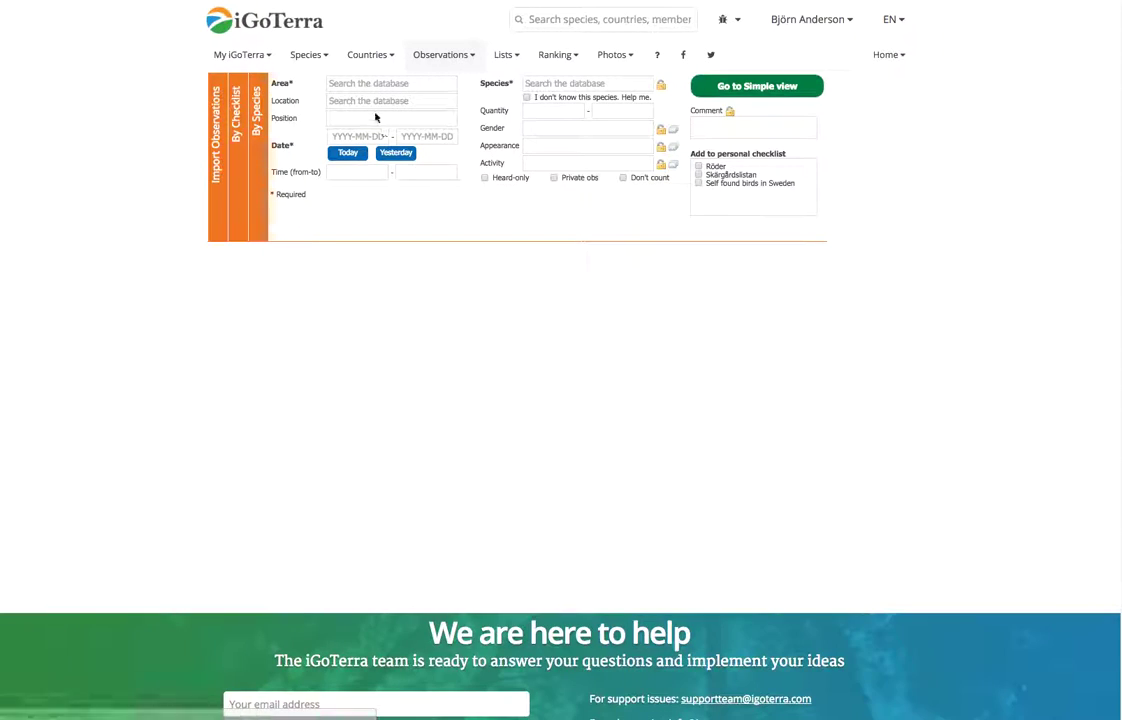
pyautogui.click(371, 82)
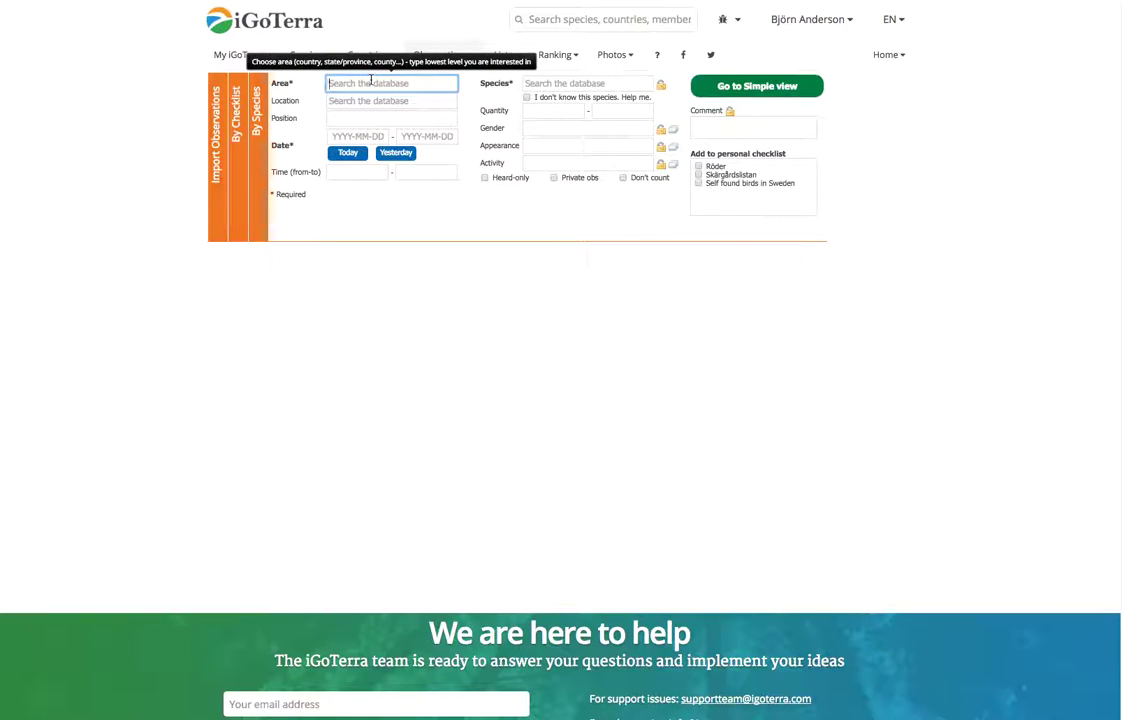
pyautogui.write('new york')
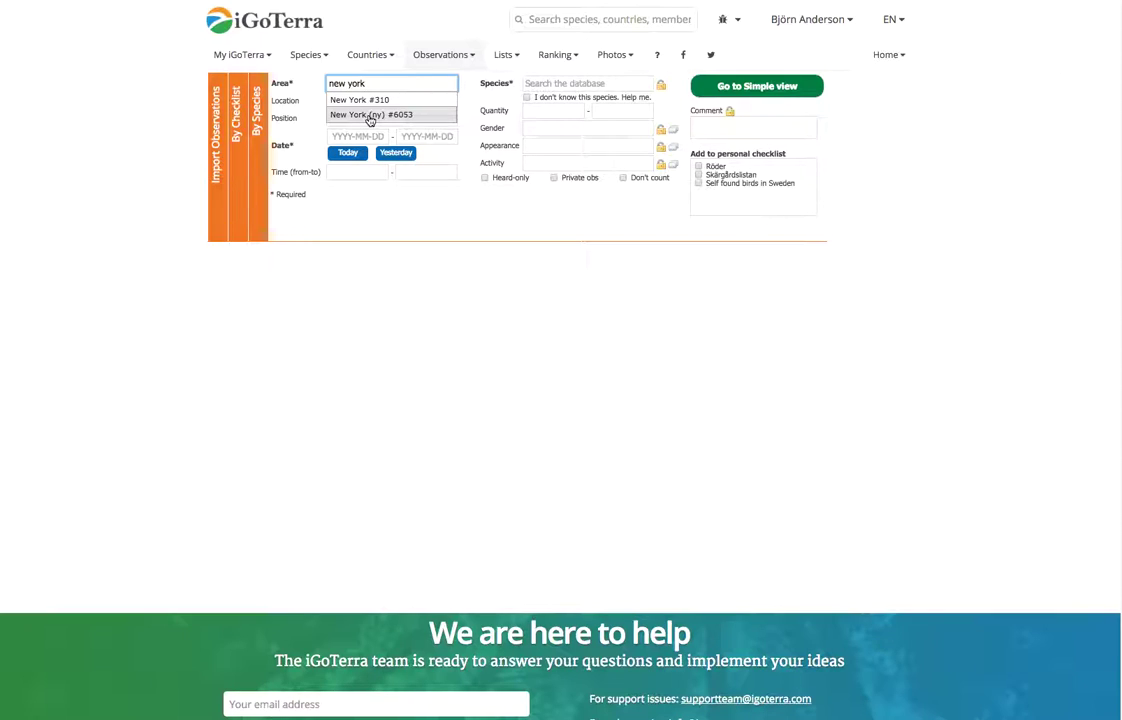
# Step: Choose New York (ny) #6053 as the area and zoom the map to Washington Square Park
pyautogui.click(370, 116)
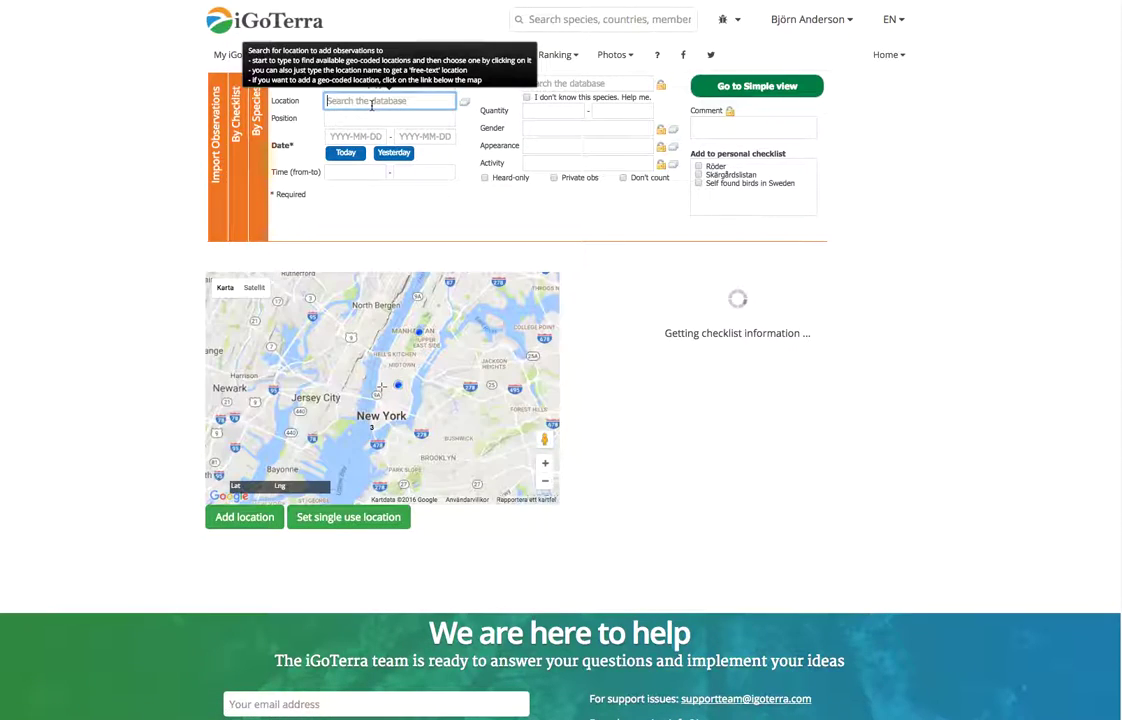
pyautogui.moveTo(413, 366); pyautogui.dragTo(414, 408)
pyautogui.doubleClick(399, 398)
pyautogui.doubleClick(376, 419)
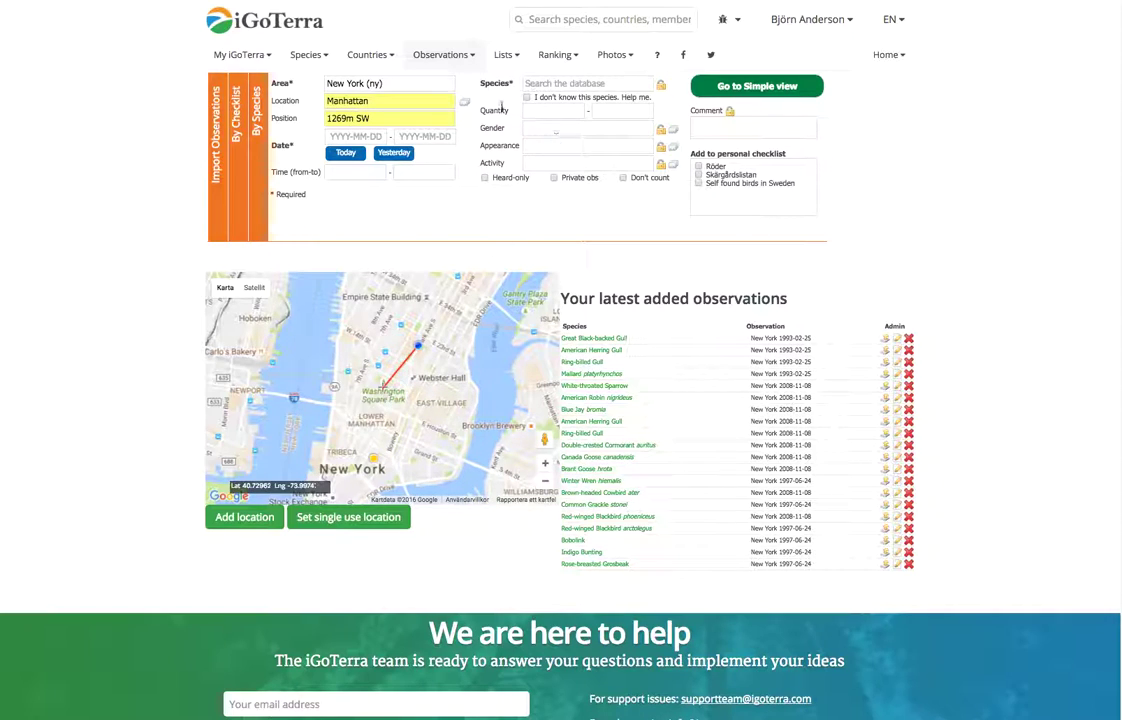
# Step: Add and save a location named Washington Square Park, keeping New York (ny) as its area
pyautogui.click(235, 518)
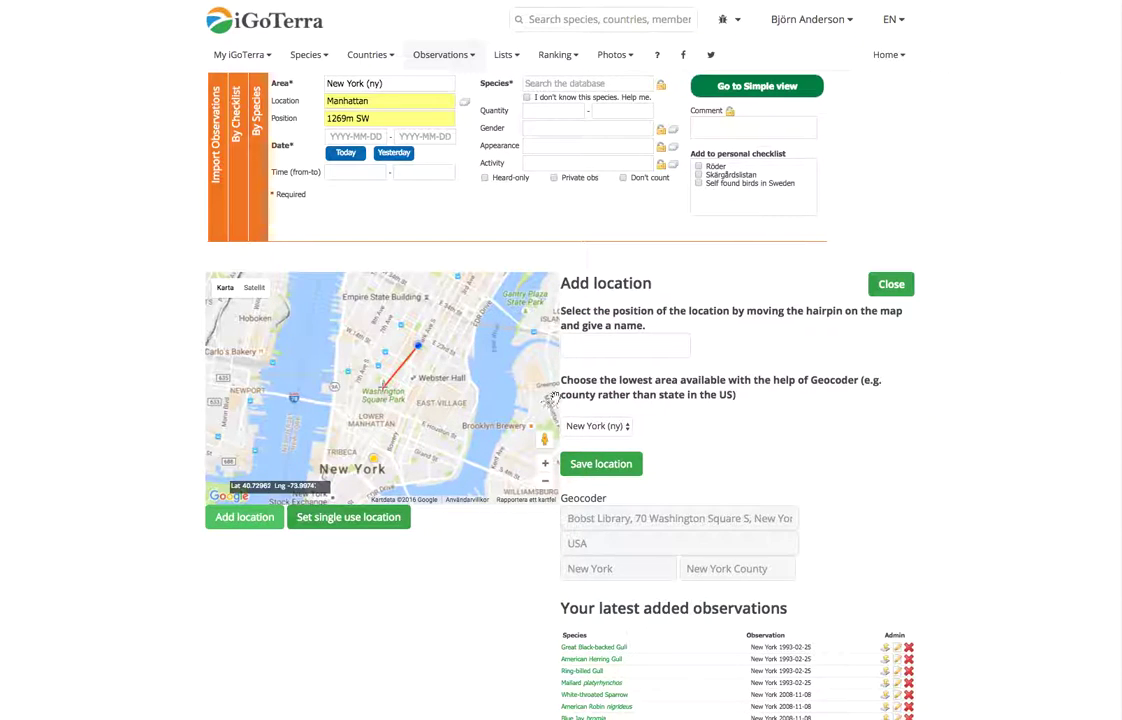
pyautogui.click(601, 348)
pyautogui.write('W')
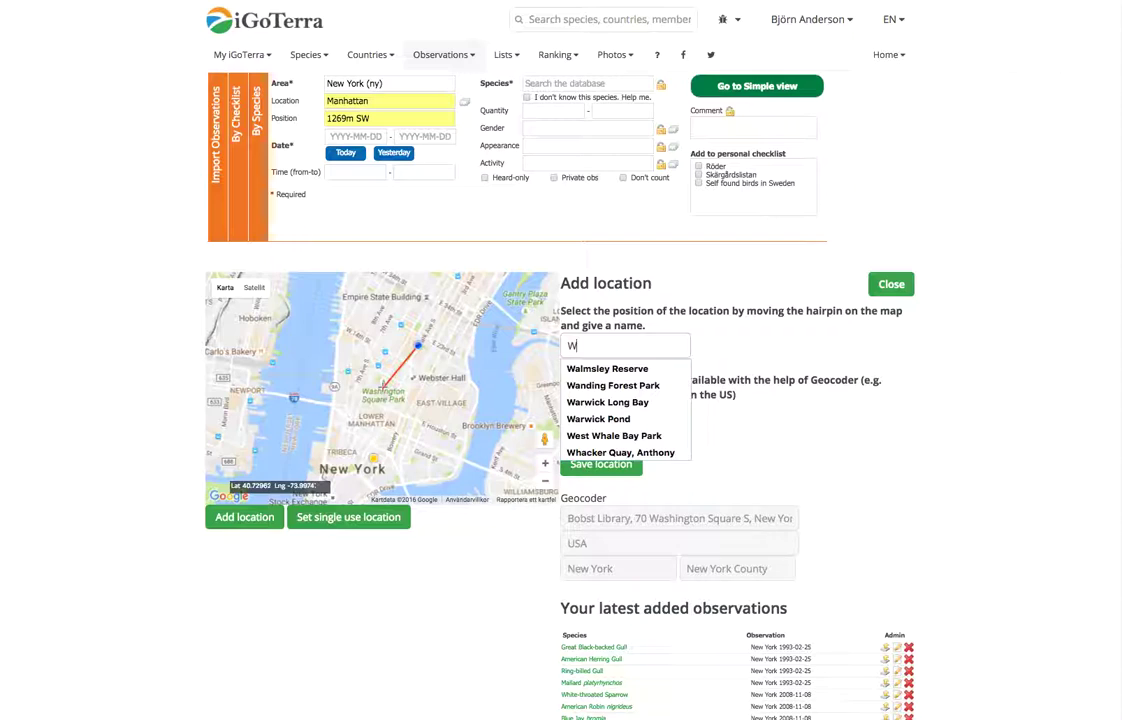
pyautogui.write('ashington ')
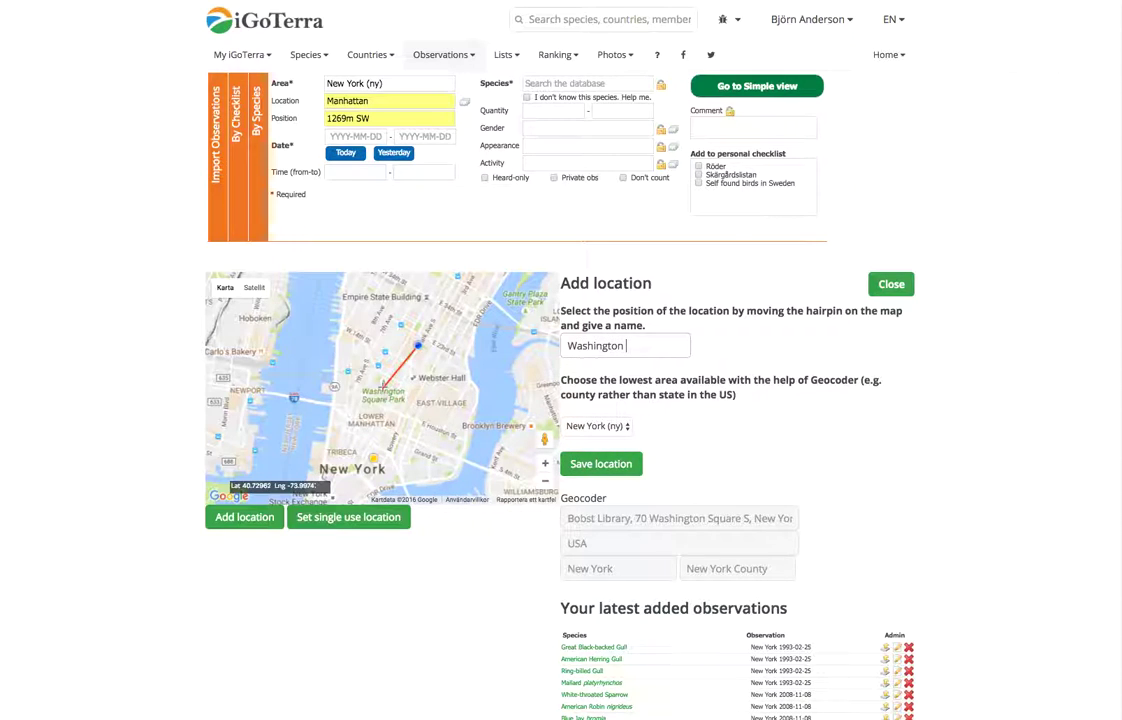
pyautogui.write('Square Park')
pyautogui.click(626, 426)
pyautogui.click(627, 430)
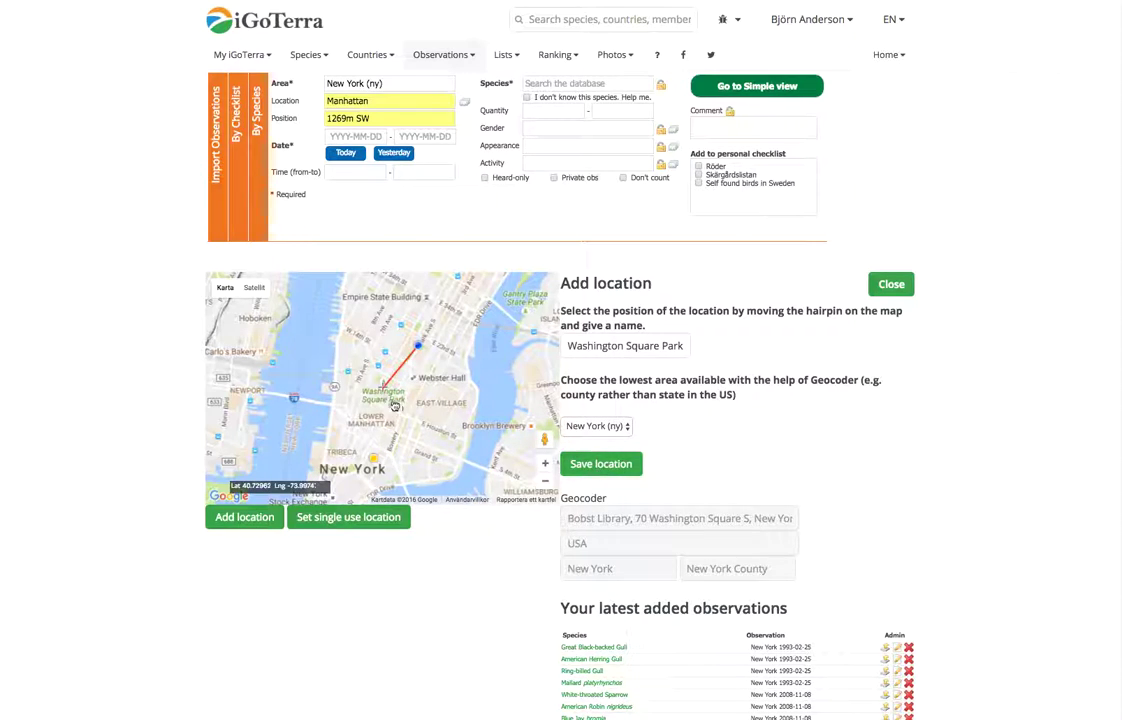
pyautogui.click(609, 467)
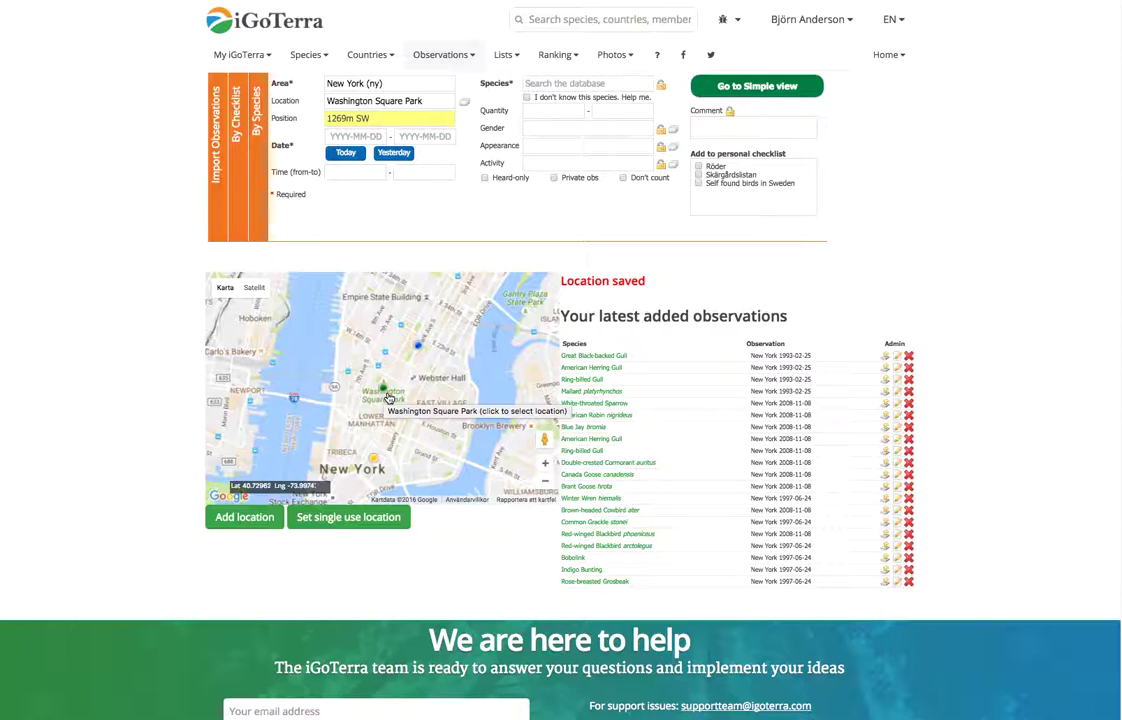
# Step: Bring up the Observations menu's dropdown of observation tools
pyautogui.moveTo(366, 56)
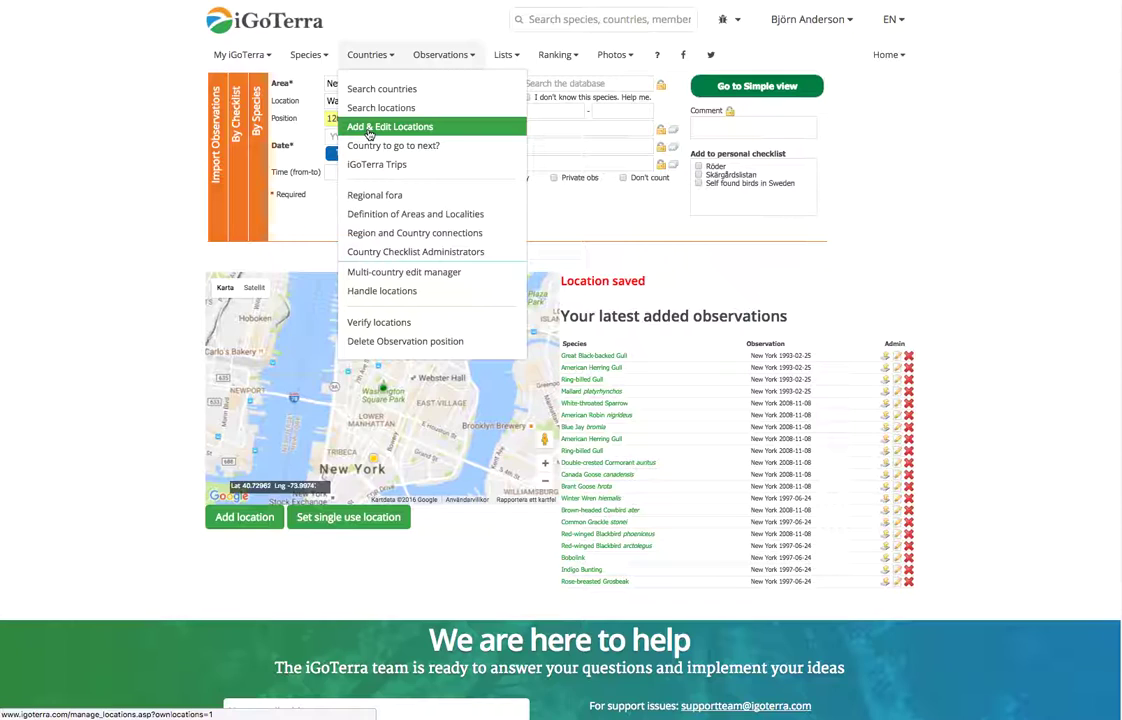
pyautogui.moveTo(437, 58)
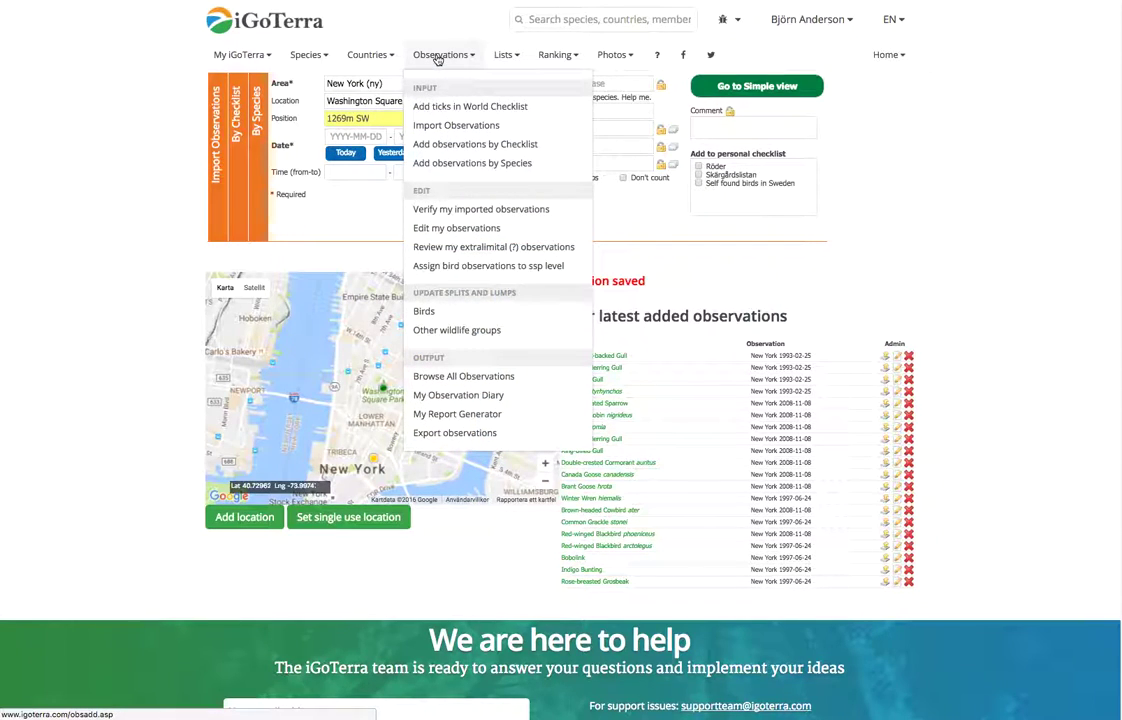